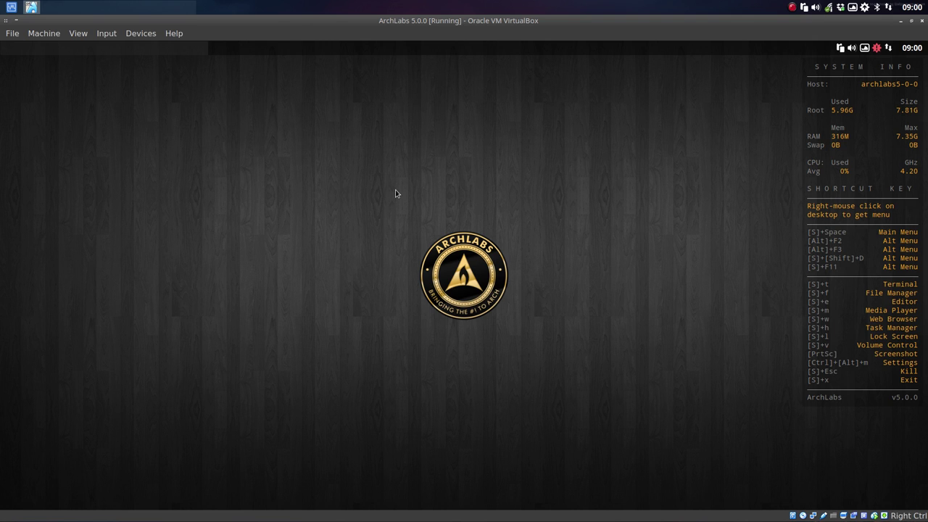
# Open a terminal to view the system information, and close it again.
pyautogui.press('super+t')
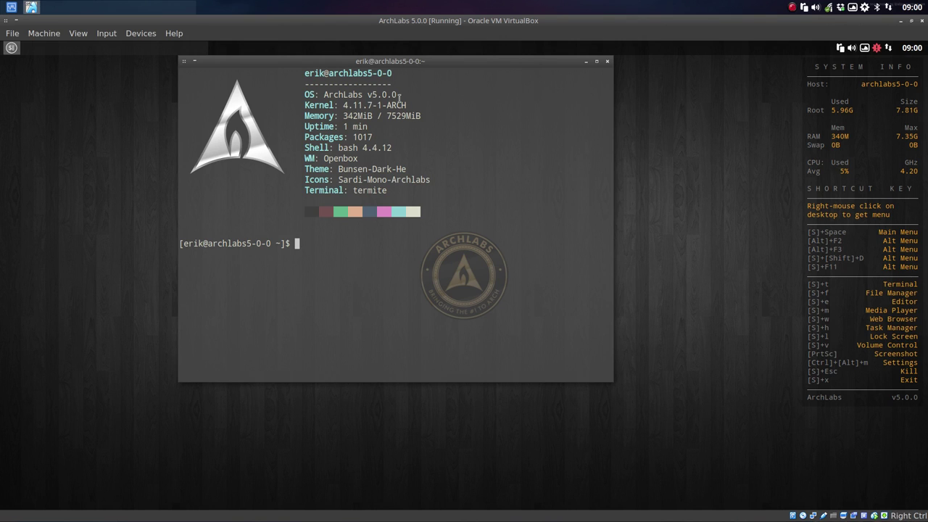
pyautogui.click(609, 63)
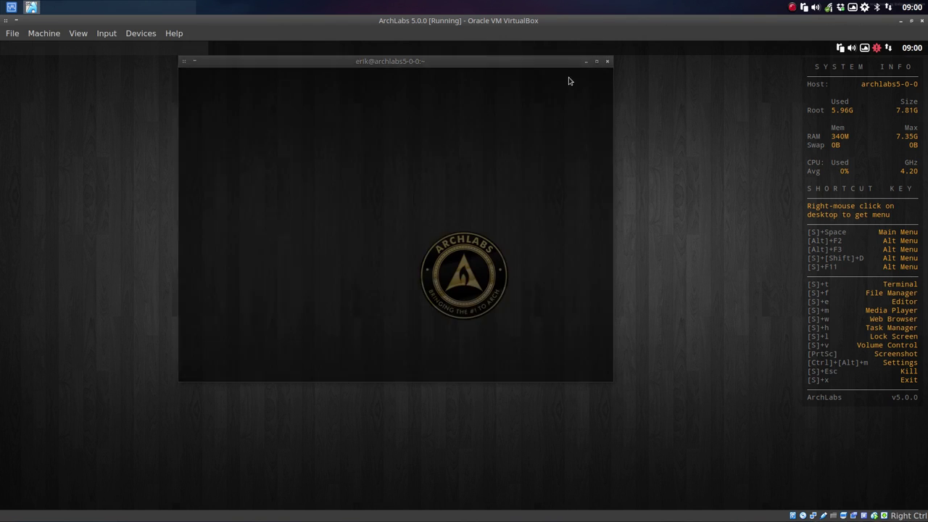
# Open the file manager in the home folder and show its hidden files.
pyautogui.rightClick(220, 142)
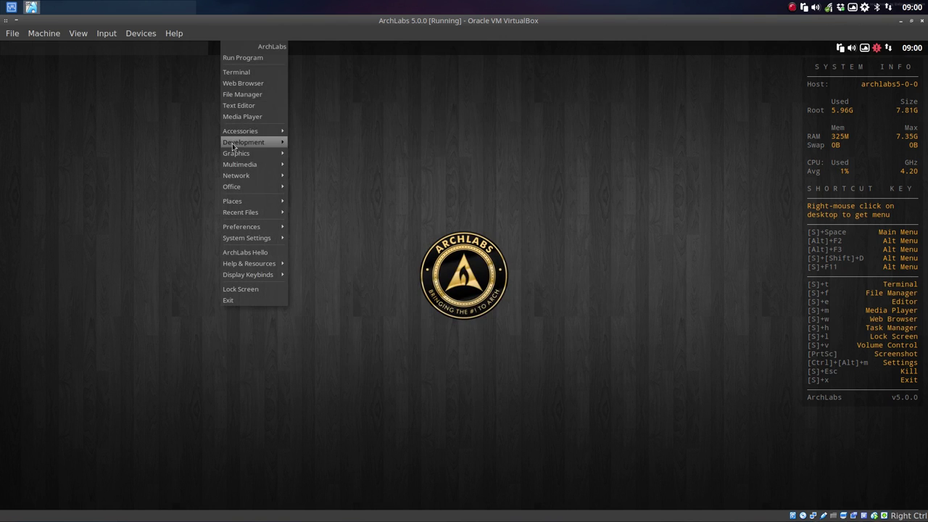
pyautogui.click(250, 94)
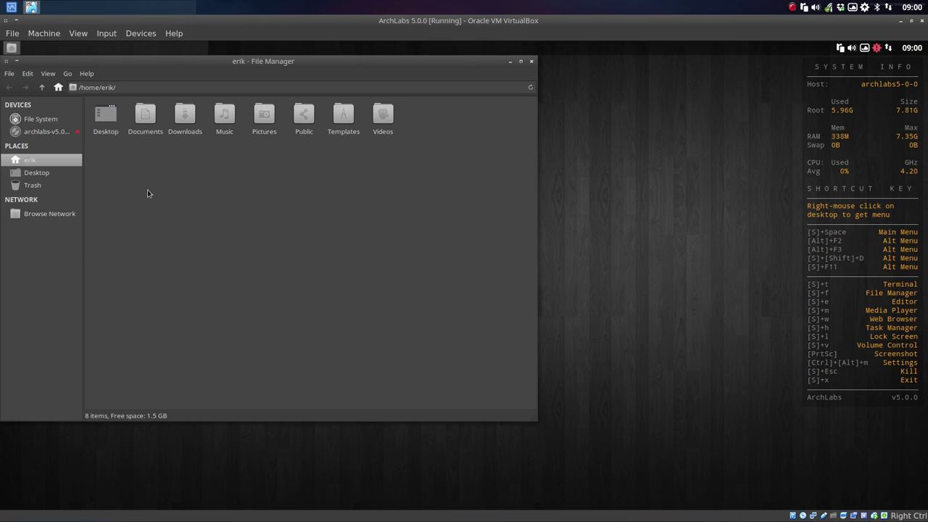
pyautogui.hotkey('ctrl', 'h')
pyautogui.click(48, 74)
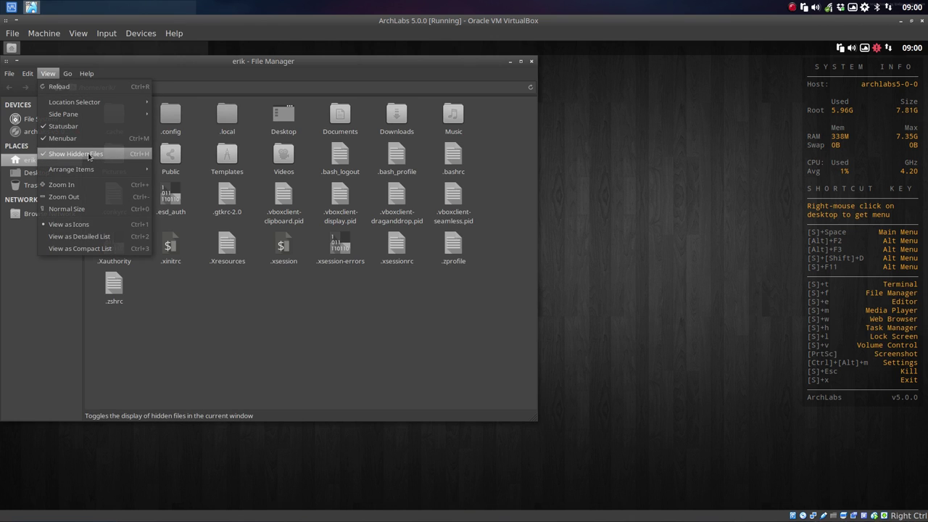
pyautogui.click(170, 289)
# Add the .config folder to the file manager's places and open it from there.
pyautogui.click(173, 121)
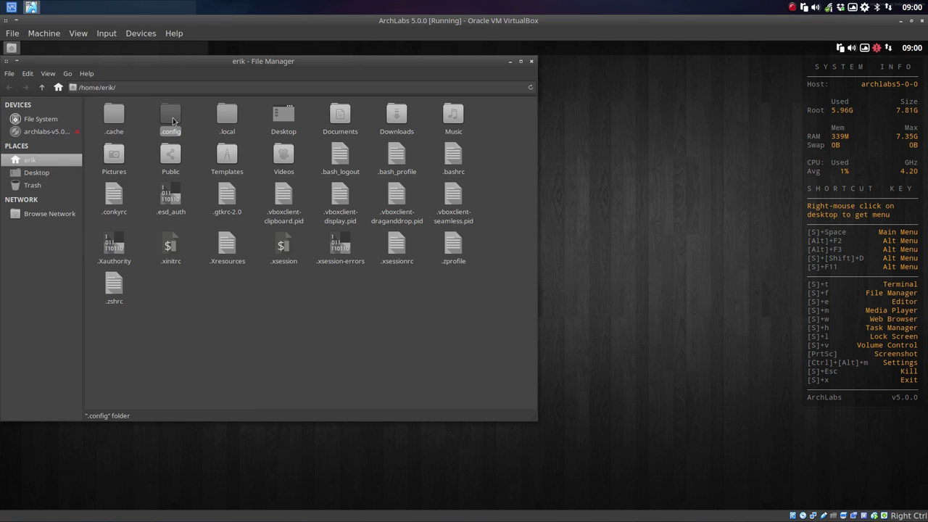
pyautogui.moveTo(173, 121); pyautogui.dragTo(54, 205)
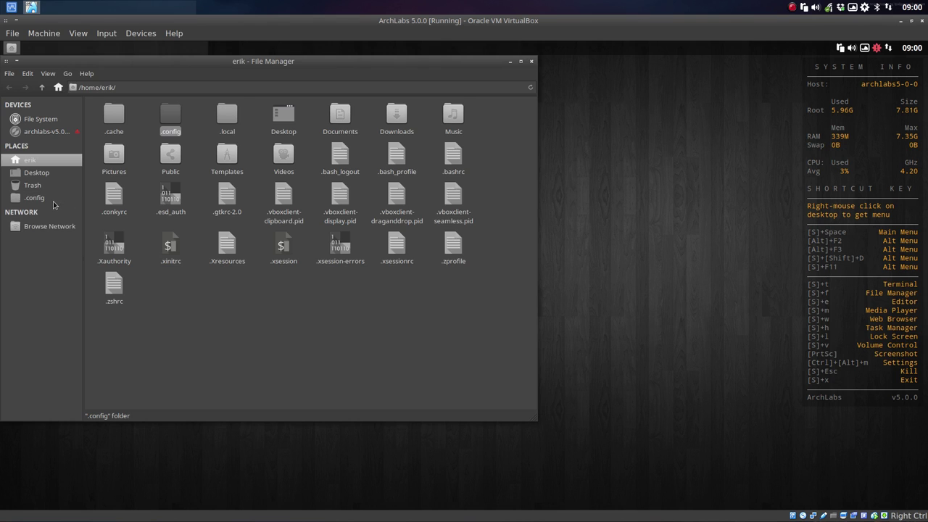
pyautogui.click(53, 203)
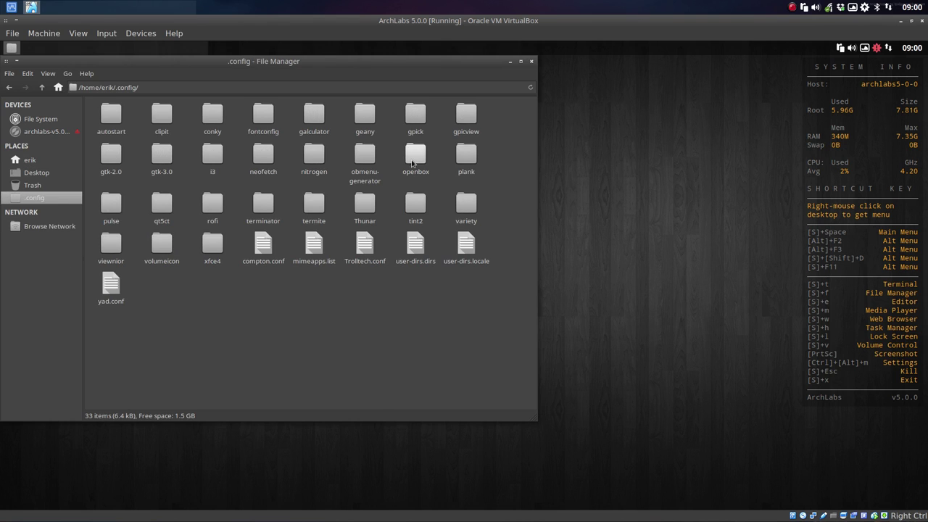
# Add the openbox and i3 folders from .config to the places, opening each one from its shortcut.
pyautogui.moveTo(415, 152); pyautogui.dragTo(44, 209)
pyautogui.click(39, 210)
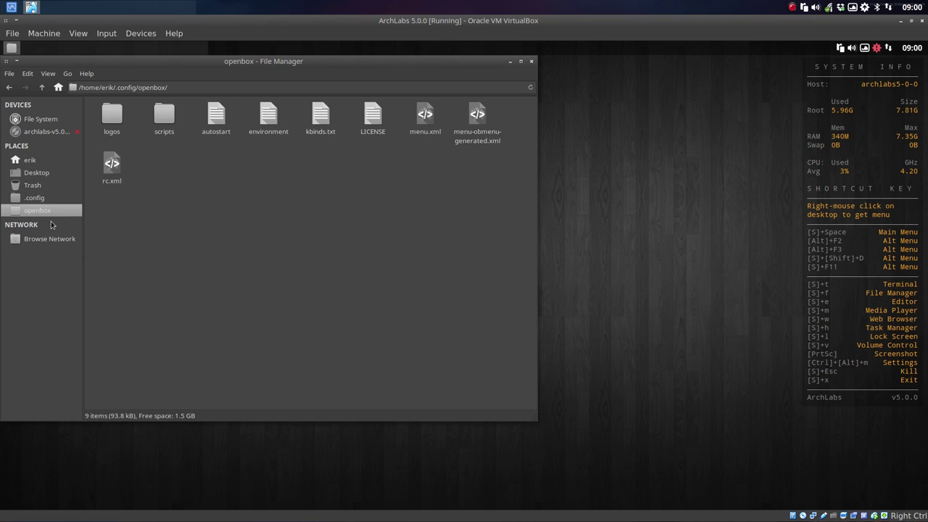
pyautogui.click(42, 87)
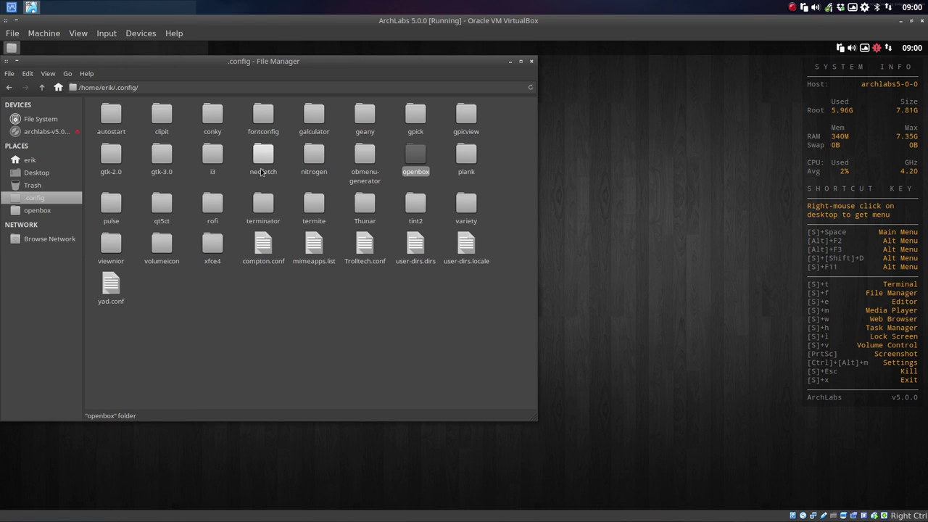
pyautogui.moveTo(212, 154); pyautogui.dragTo(46, 224)
pyautogui.click(44, 228)
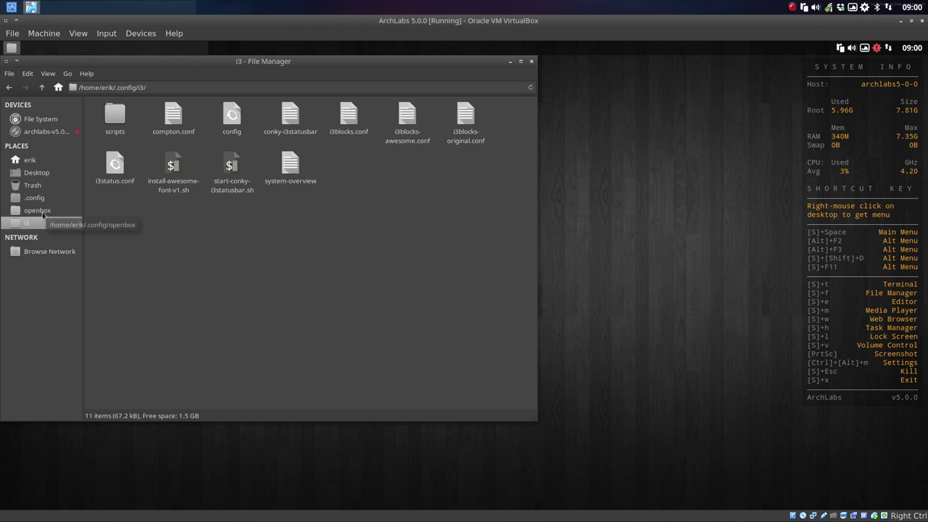
# Return to the openbox folder, open its scripts subfolder and move the window toward the centre of the desktop.
pyautogui.press('Up')
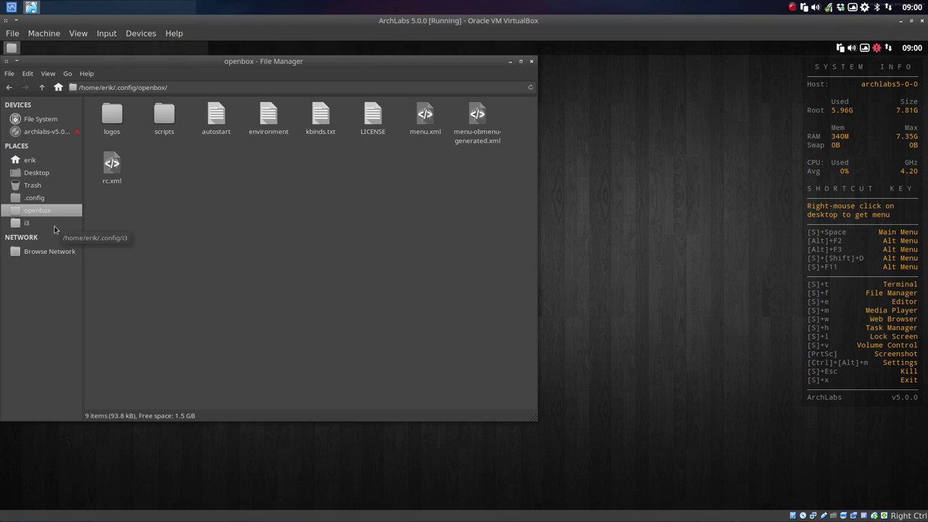
pyautogui.doubleClick(164, 117)
pyautogui.moveTo(258, 64); pyautogui.dragTo(407, 77)
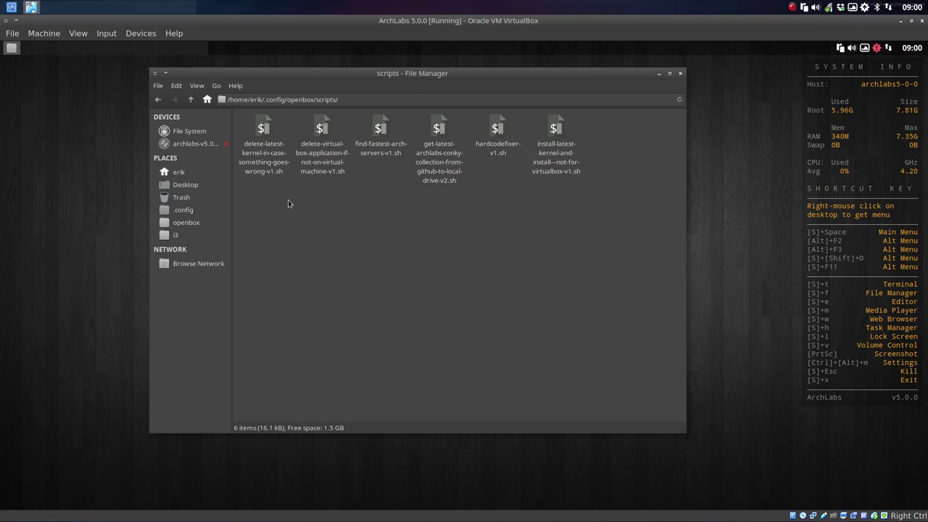
# Go through the scripts one by one, from the delete-latest-kernel script to hardcodefixer-v1.sh.
pyautogui.click(263, 149)
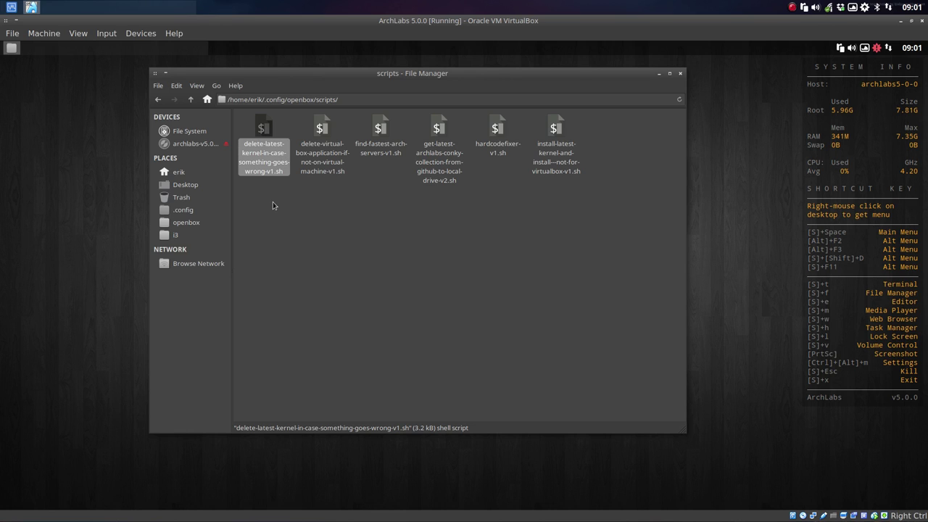
pyautogui.click(323, 129)
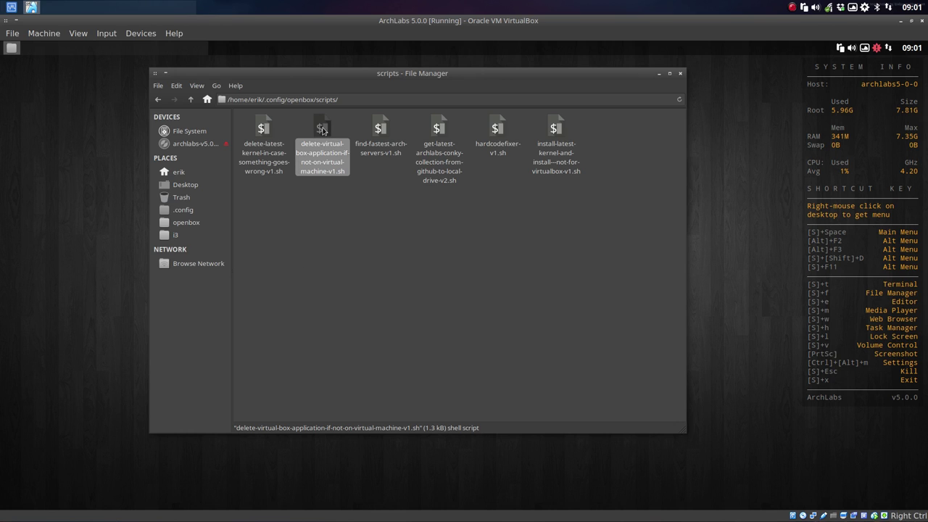
pyautogui.click(333, 192)
pyautogui.click(319, 134)
pyautogui.click(379, 132)
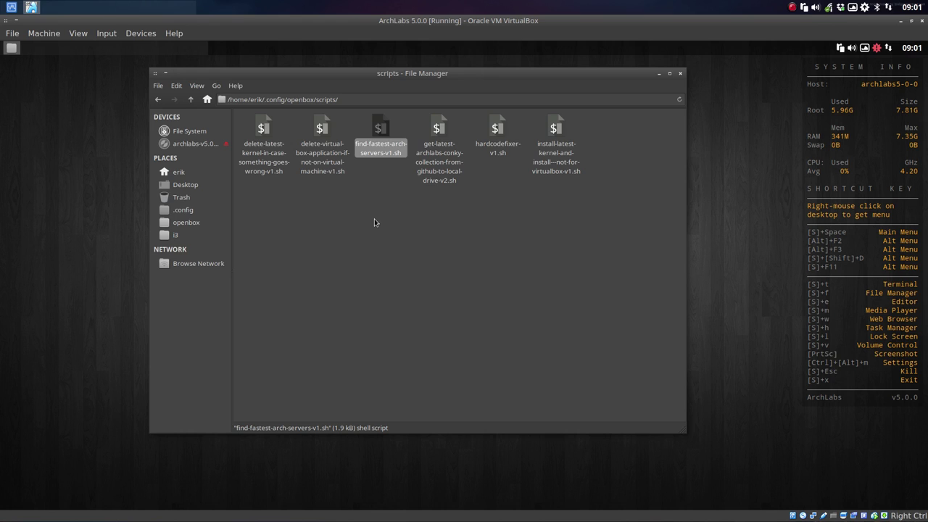
pyautogui.click(381, 185)
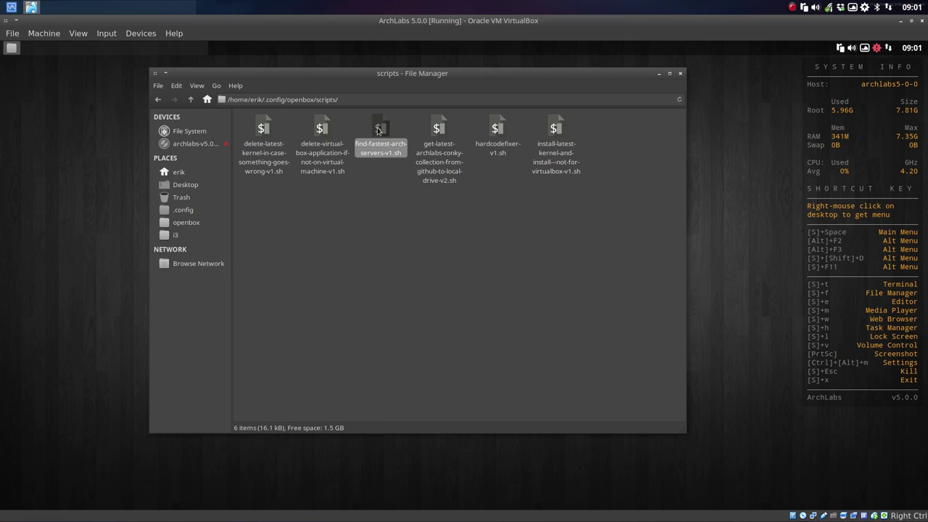
pyautogui.click(377, 131)
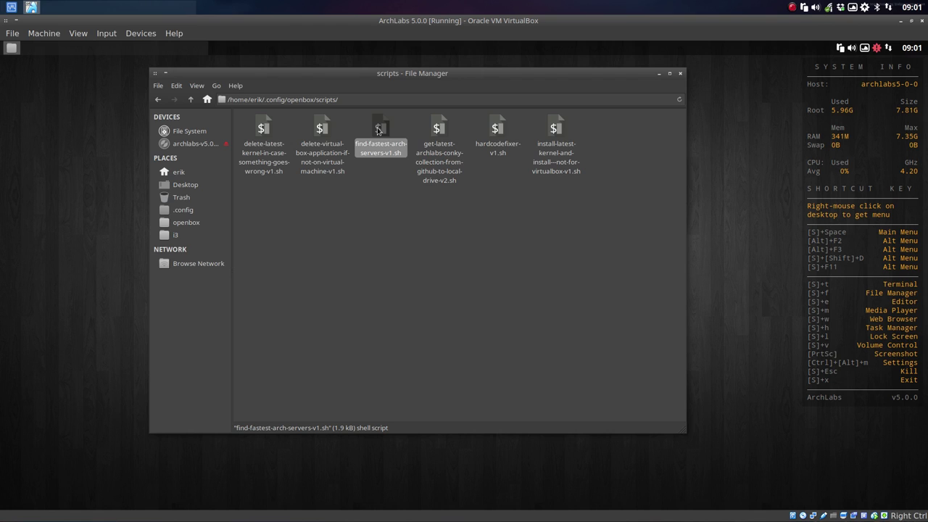
pyautogui.click(439, 129)
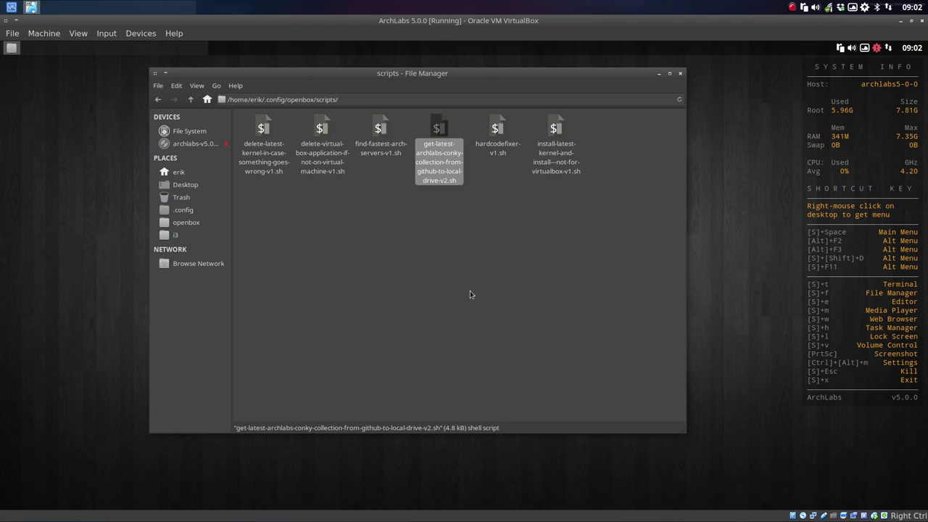
pyautogui.click(436, 212)
pyautogui.click(433, 130)
pyautogui.click(495, 127)
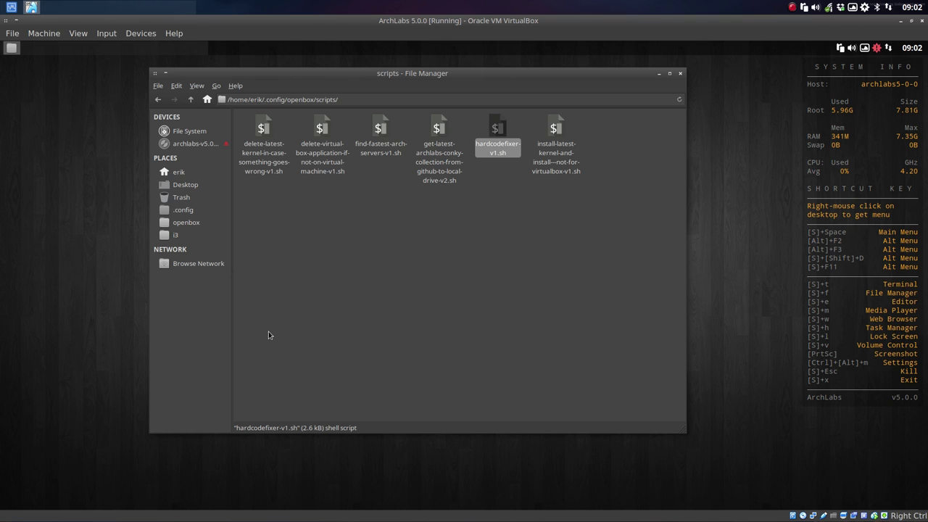
# Open the Application Finder, examine all application icons for ones that do not match the theme, and close it.
pyautogui.hotkey('alt', 'F3')
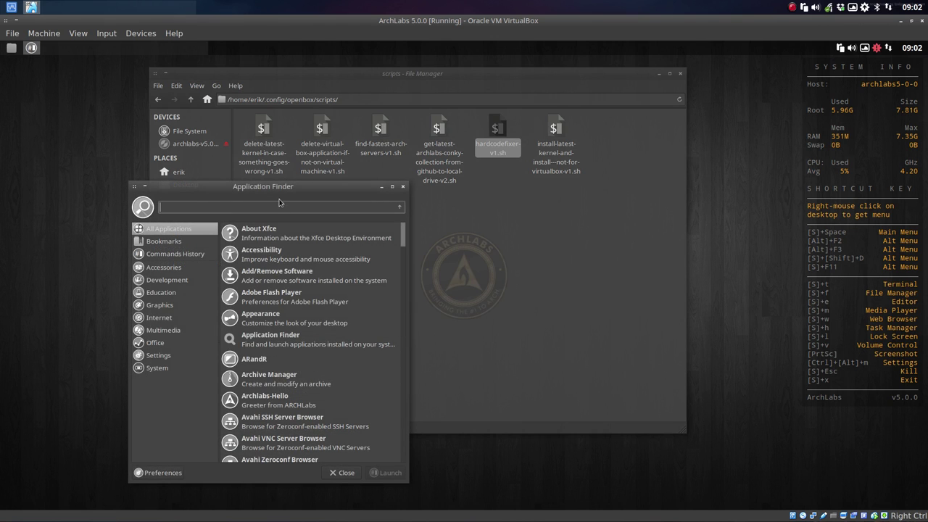
pyautogui.moveTo(279, 193); pyautogui.dragTo(479, 98)
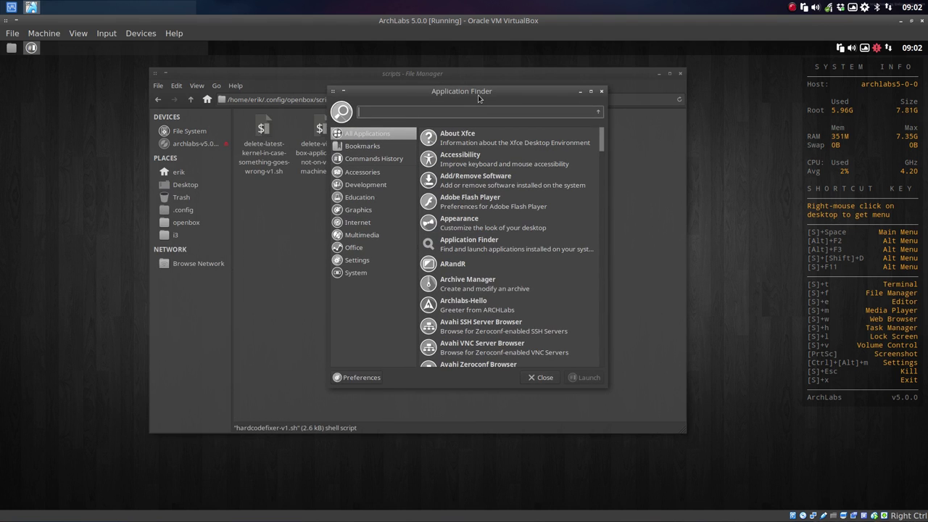
pyautogui.scroll(-10, 468, 197)
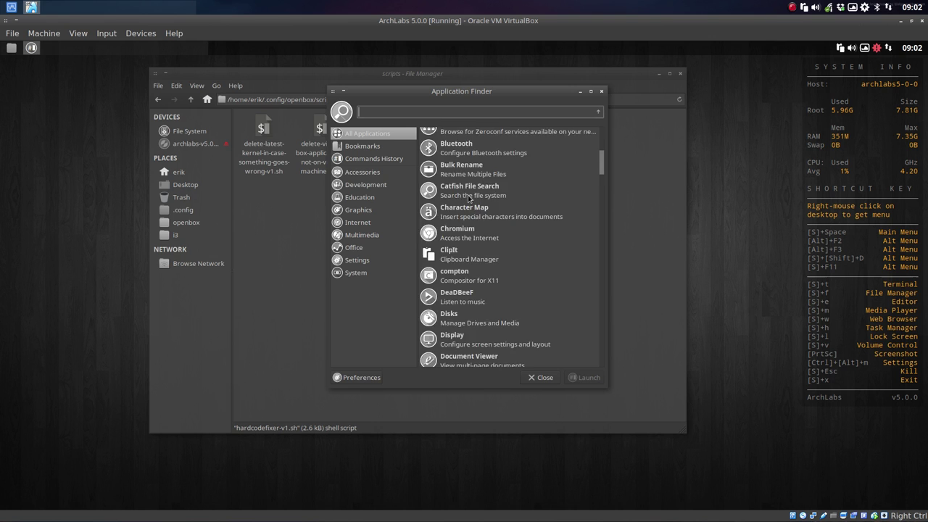
pyautogui.scroll(2, 467, 197)
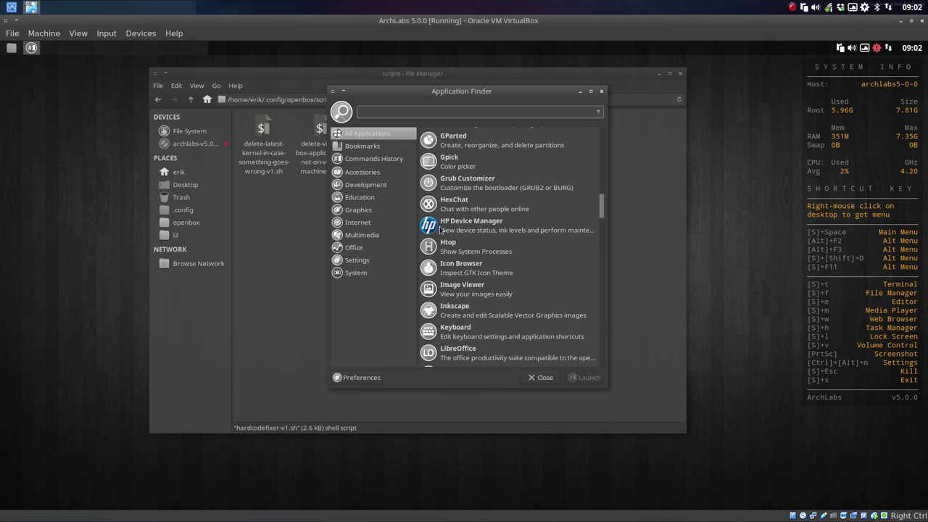
pyautogui.scroll(-10, 491, 224)
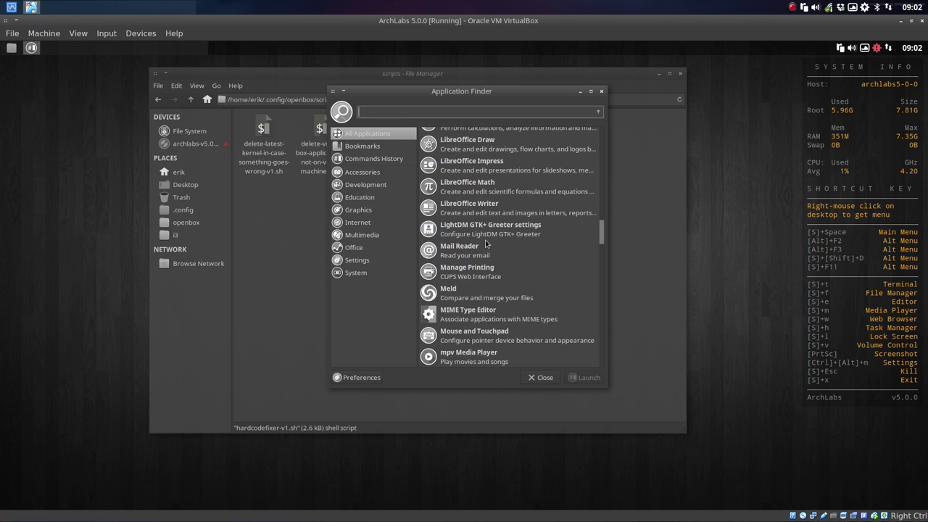
pyautogui.scroll(-15, 486, 244)
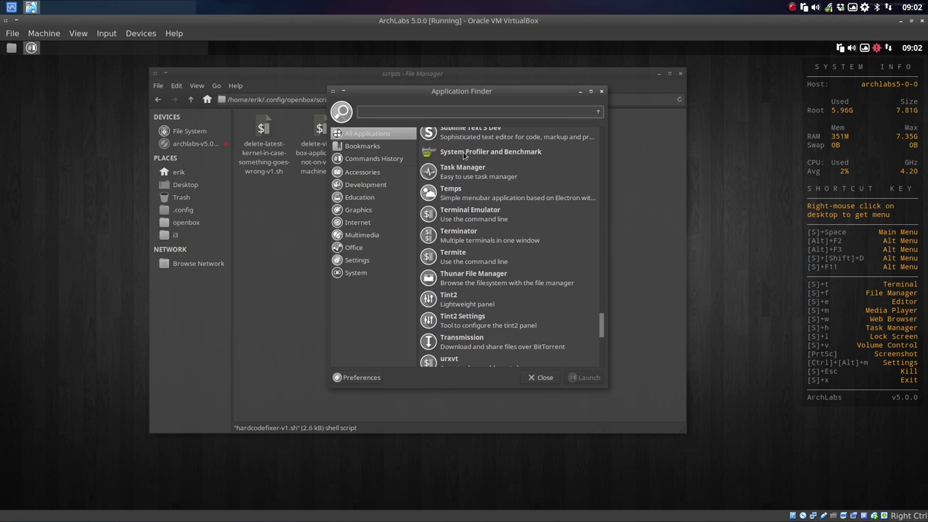
pyautogui.scroll(1, 470, 229)
pyautogui.scroll(-8, 470, 228)
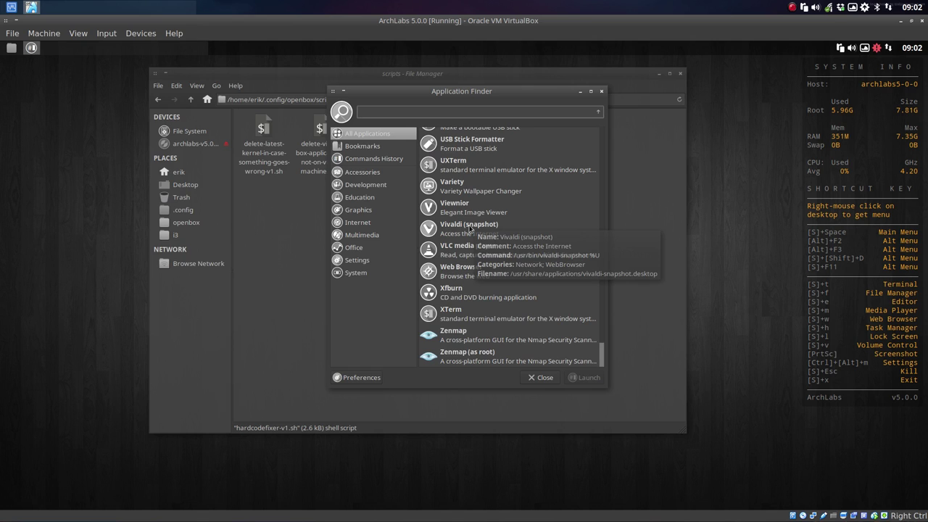
pyautogui.click(546, 380)
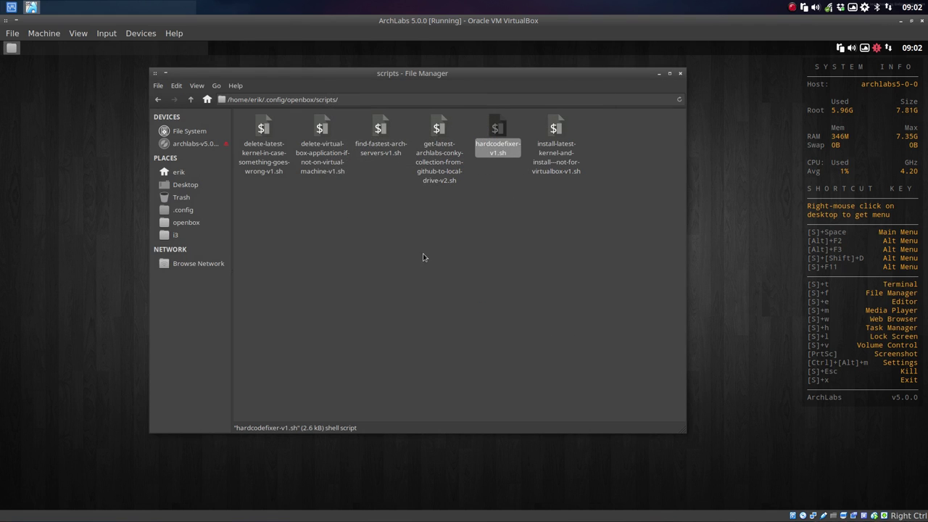
# Open a terminal in the scripts folder and move it so that the hardcodefixer script stays visible.
pyautogui.rightClick(470, 288)
pyautogui.click(524, 334)
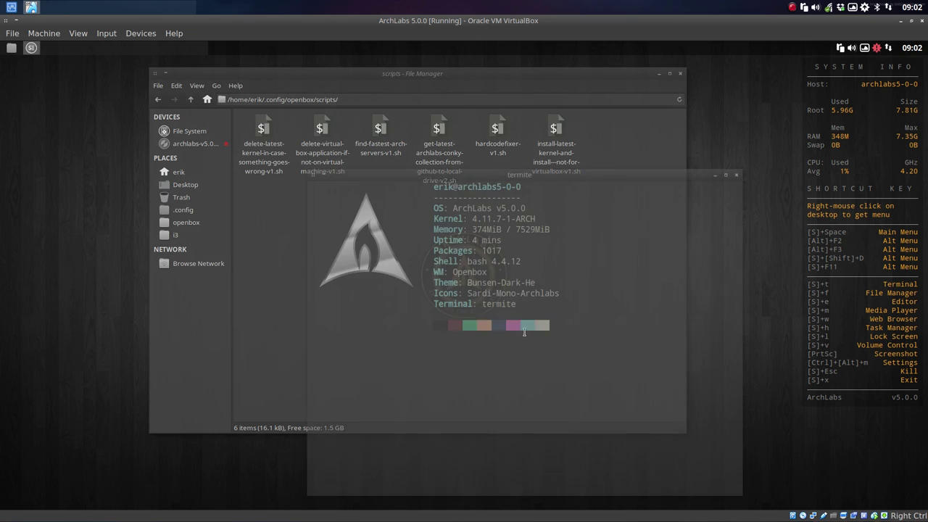
pyautogui.moveTo(525, 178); pyautogui.dragTo(242, 107)
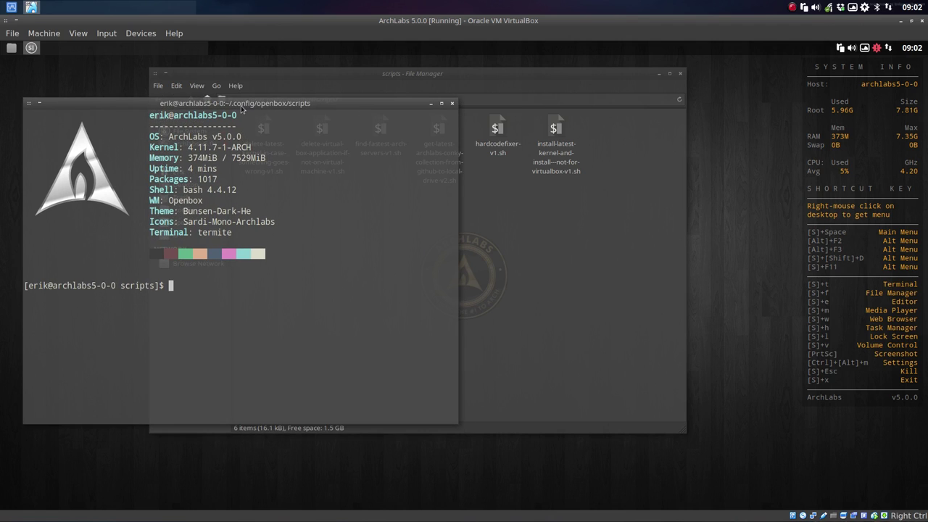
# Run ./hardcodefixer-v1.sh, authorising it with the sudo password, and close the terminal once it finishes.
pyautogui.write('./ha')
pyautogui.press('Tab')
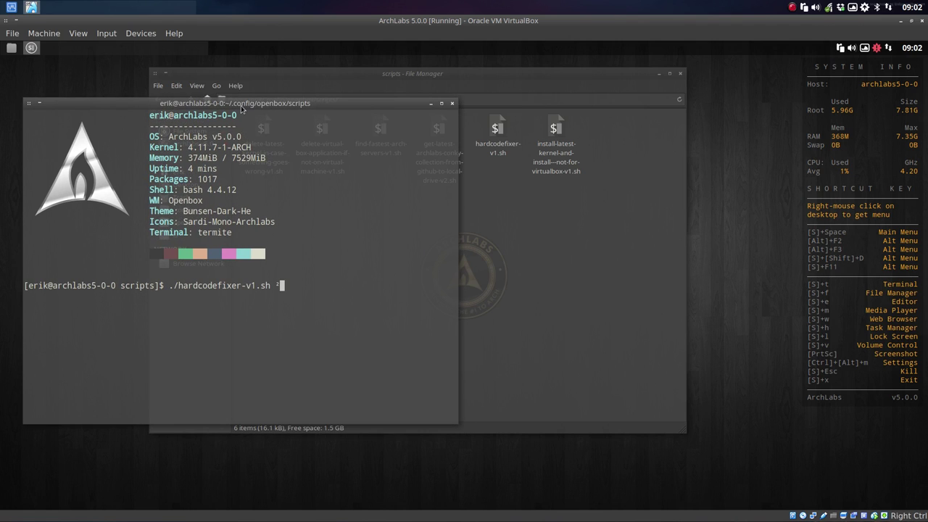
pyautogui.press('BackSpace')
pyautogui.press('BackSpace')
pyautogui.press('Return')
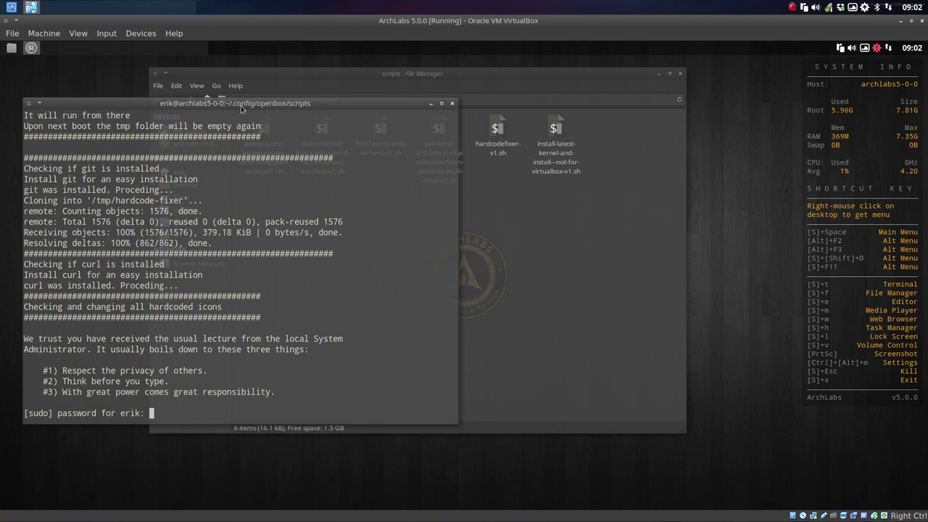
pyautogui.press('Return')
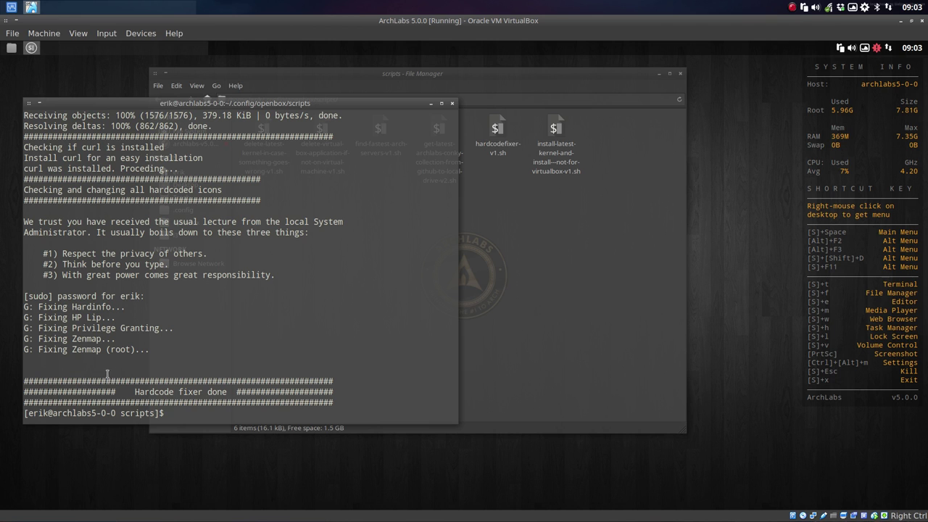
pyautogui.click(451, 105)
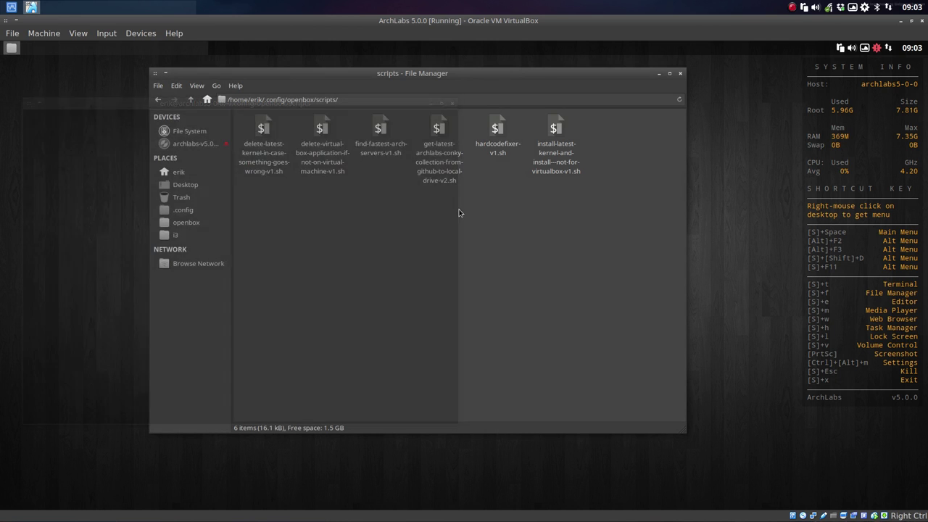
# Reopen the Application Finder, check the icons throughout the full application list for theme consistency after the fix, and close it.
pyautogui.hotkey('alt', 'F3')
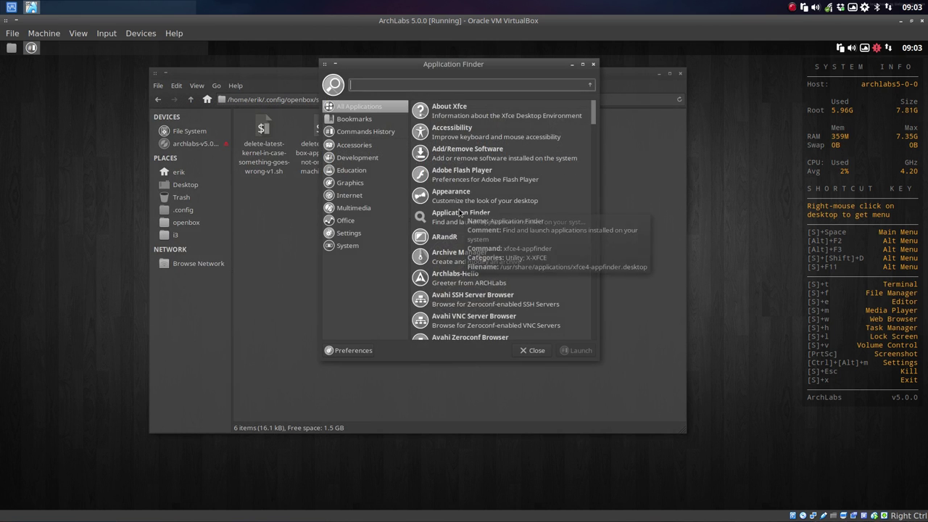
pyautogui.scroll(-5, 567, 234)
pyautogui.scroll(-12, 567, 234)
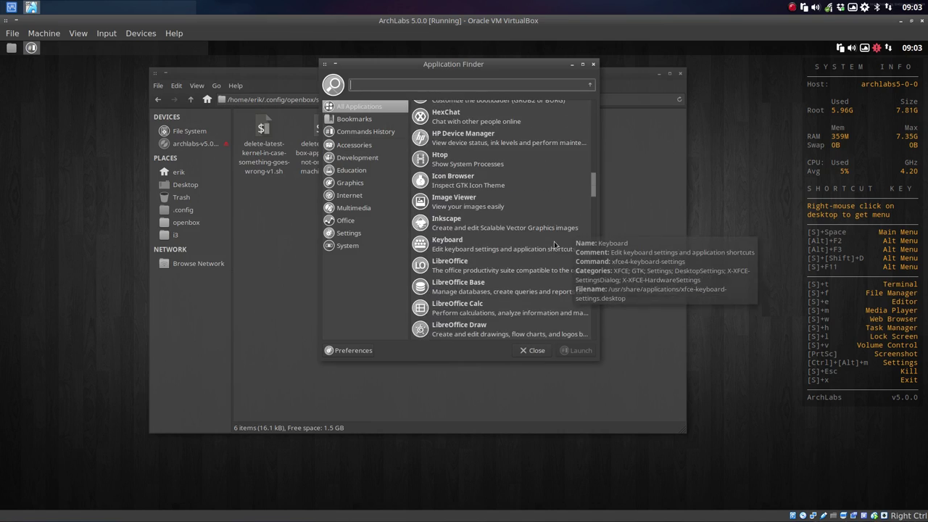
pyautogui.scroll(-4, 535, 264)
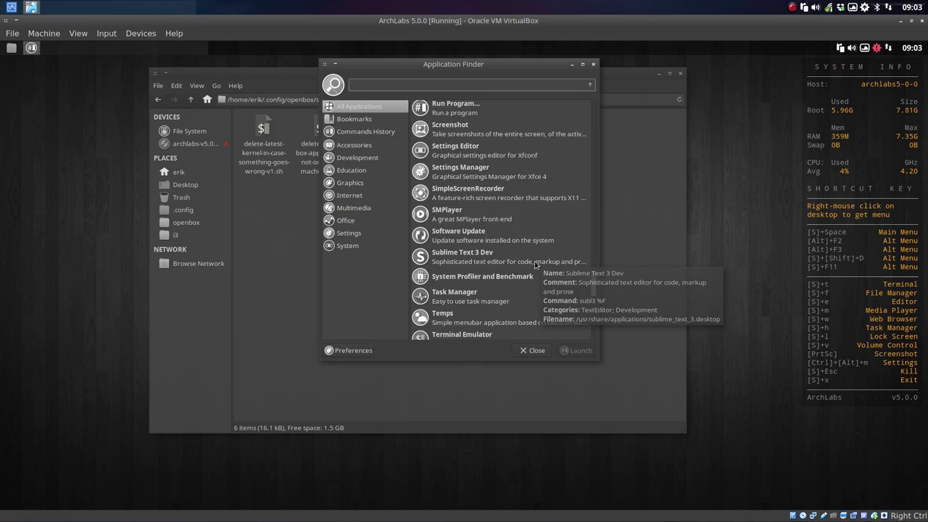
pyautogui.scroll(-3, 535, 265)
pyautogui.scroll(6, 534, 261)
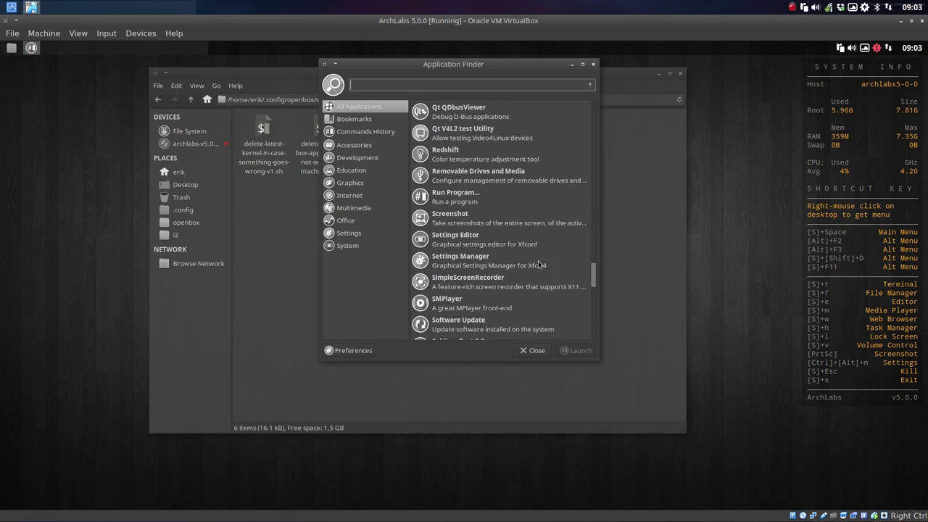
pyautogui.scroll(15, 538, 263)
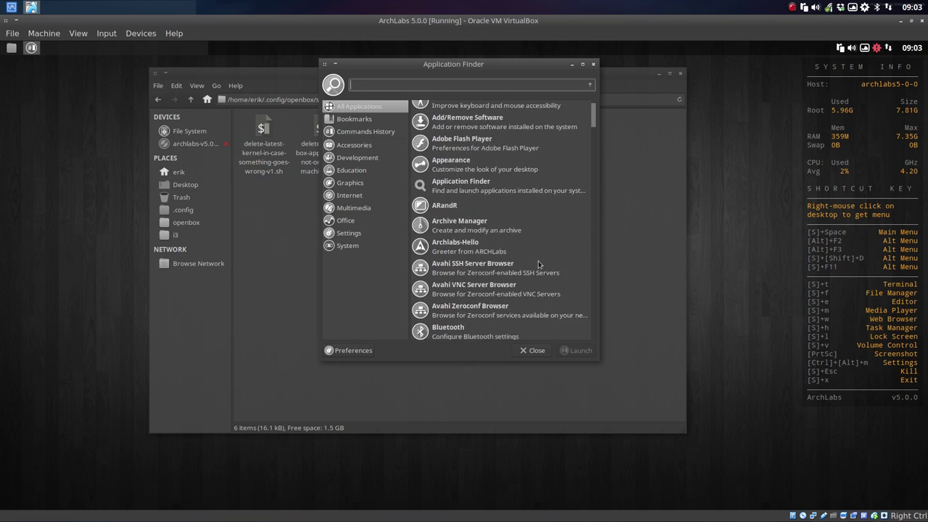
pyautogui.scroll(1, 537, 264)
pyautogui.click(536, 350)
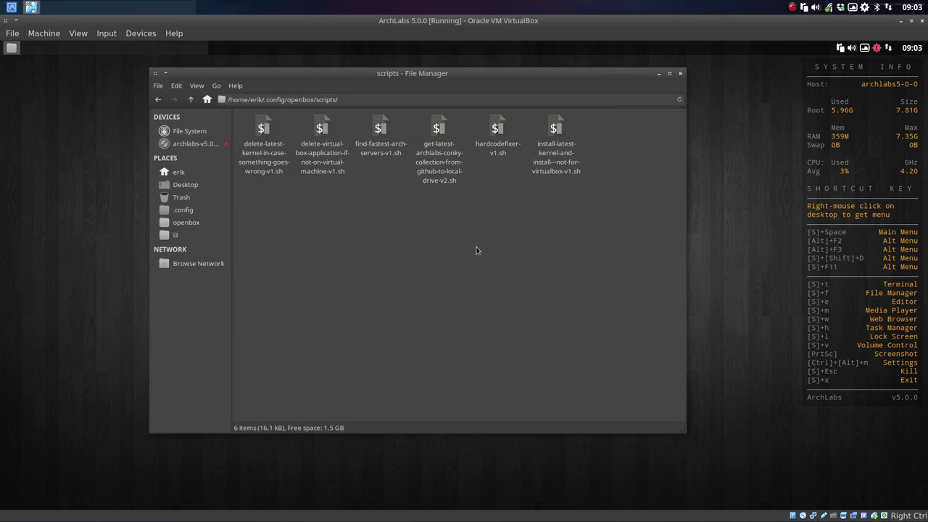
# Go through hardcodefixer-v1.sh and the install-latest-kernel script in the scripts folder, and finish by selecting all the scripts together.
pyautogui.click(493, 141)
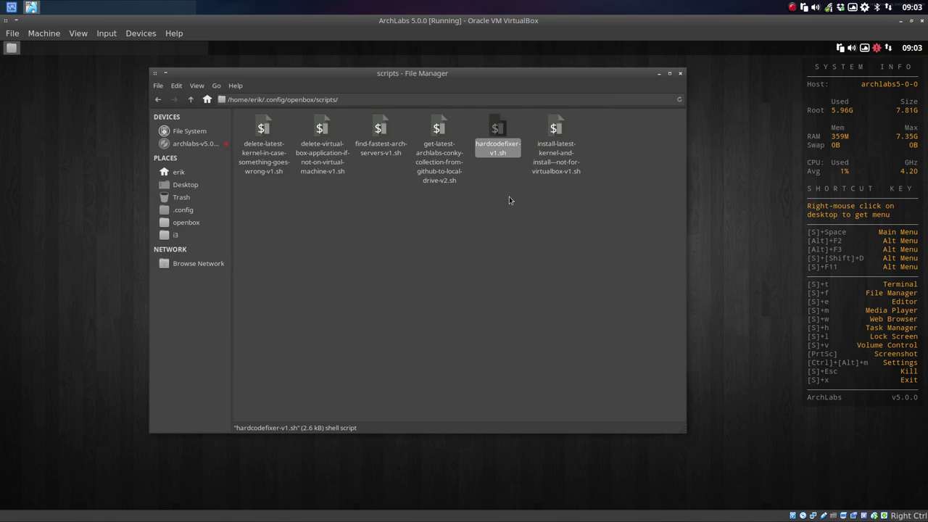
pyautogui.click(537, 197)
pyautogui.click(552, 129)
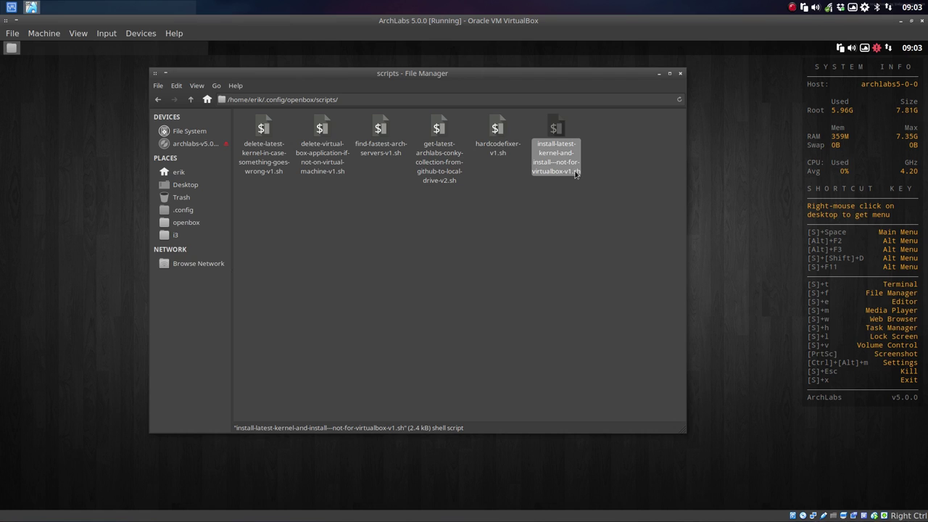
pyautogui.click(567, 224)
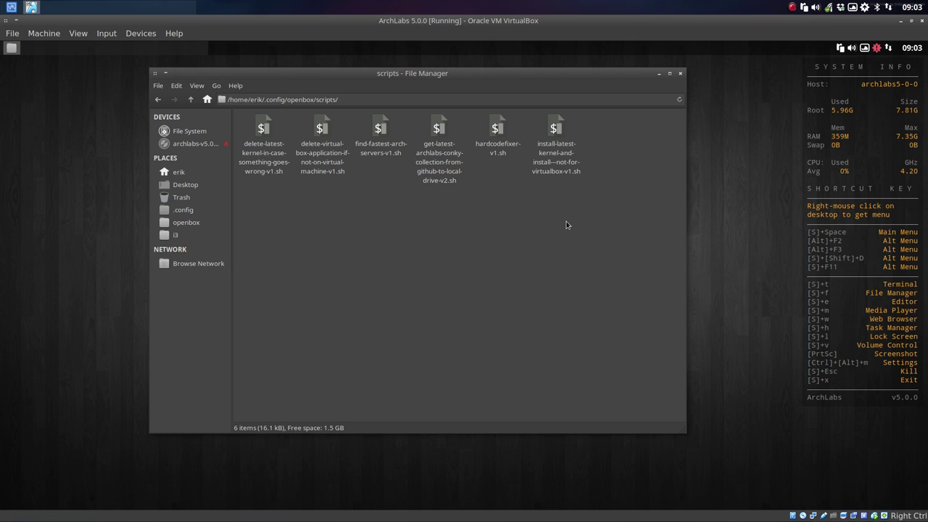
pyautogui.moveTo(244, 213); pyautogui.dragTo(638, 114)
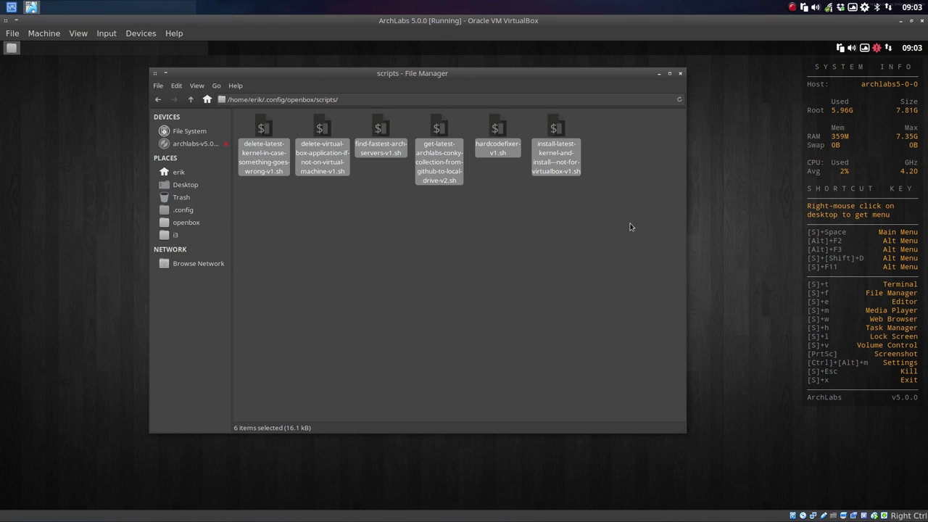